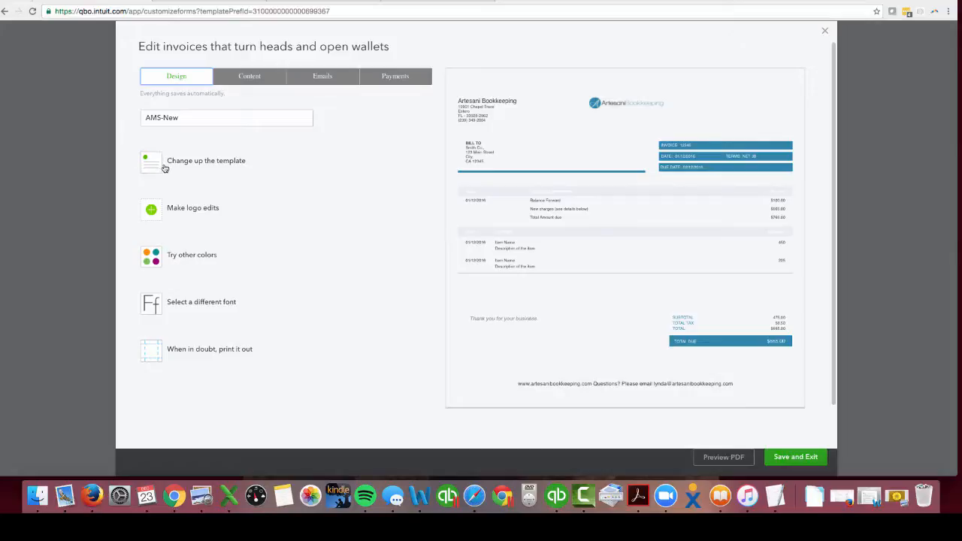
Step: Preview the Airy, Modern, Fresh and Bold invoice layouts and apply the Friendly template
{"action": "left_click", "coordinate": [162, 174]}
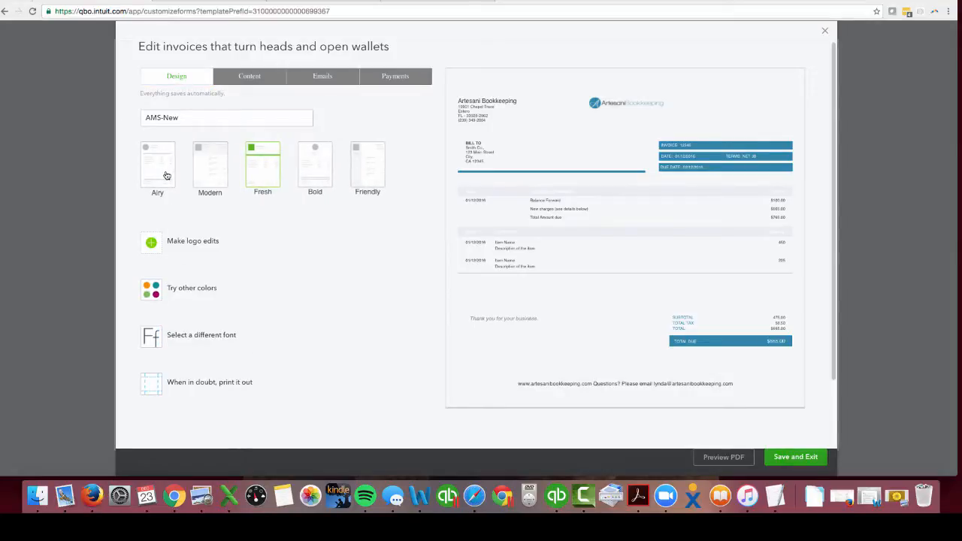
{"action": "left_click", "coordinate": [166, 174]}
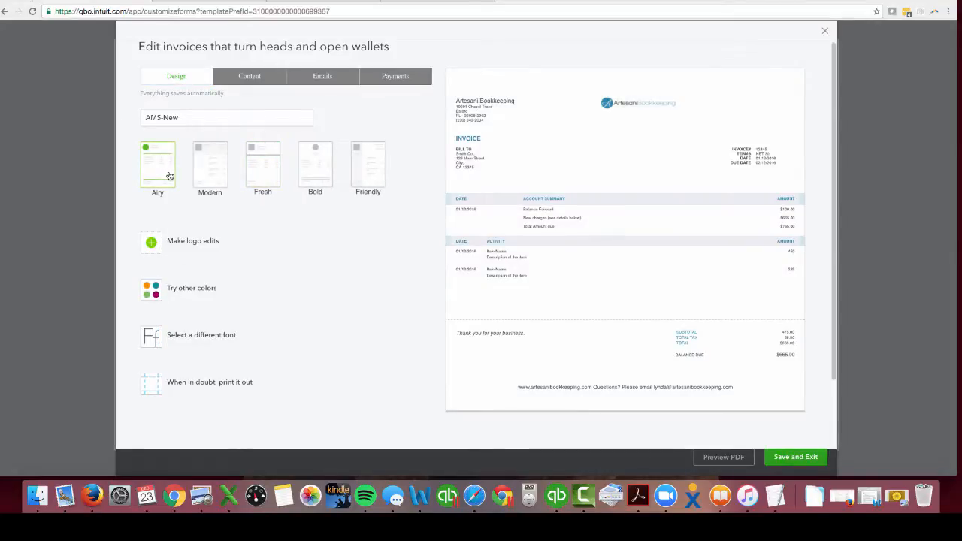
{"action": "left_click", "coordinate": [219, 177]}
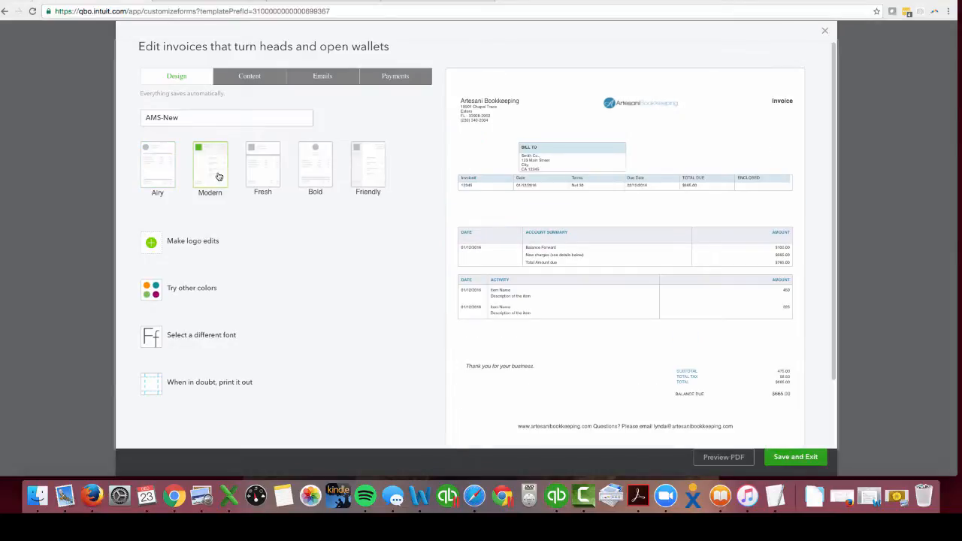
{"action": "left_click", "coordinate": [255, 178]}
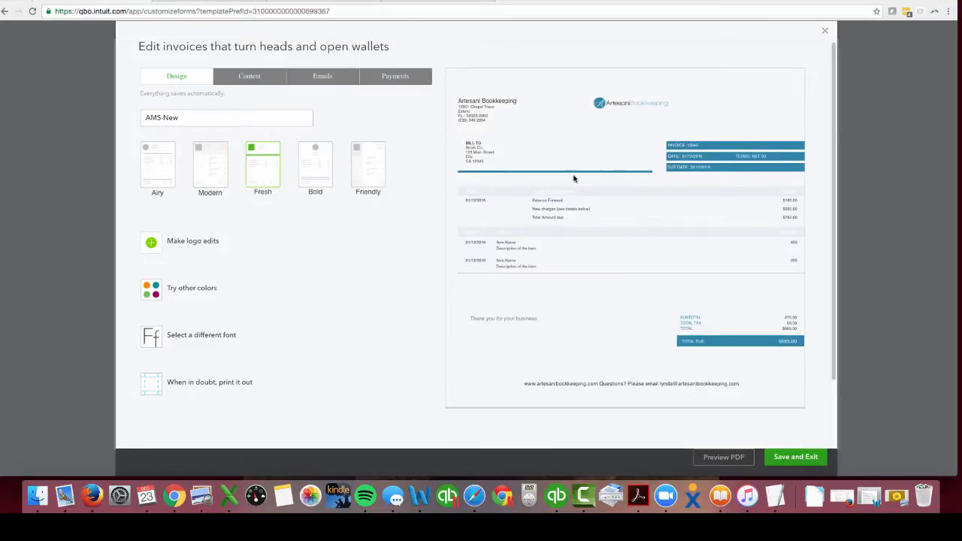
{"action": "left_click", "coordinate": [325, 184]}
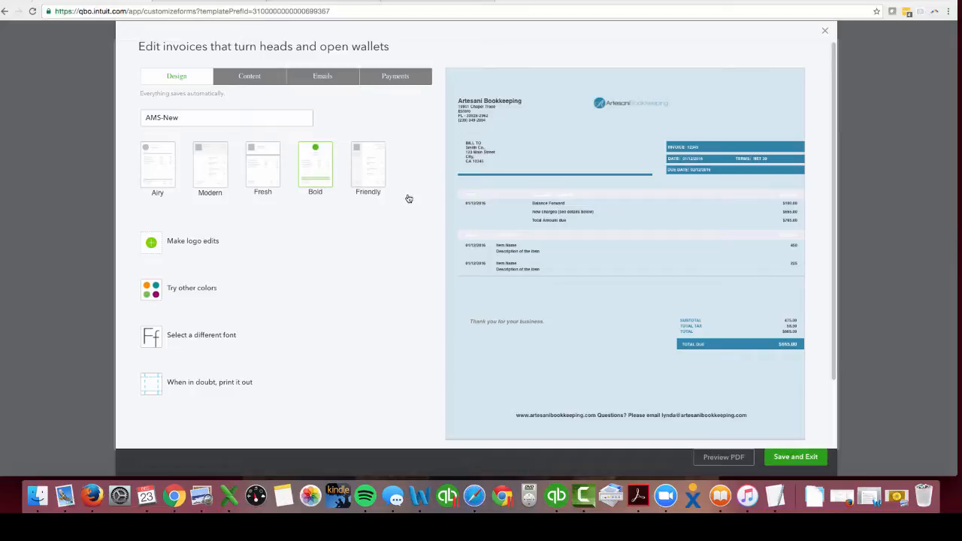
{"action": "left_click", "coordinate": [371, 186]}
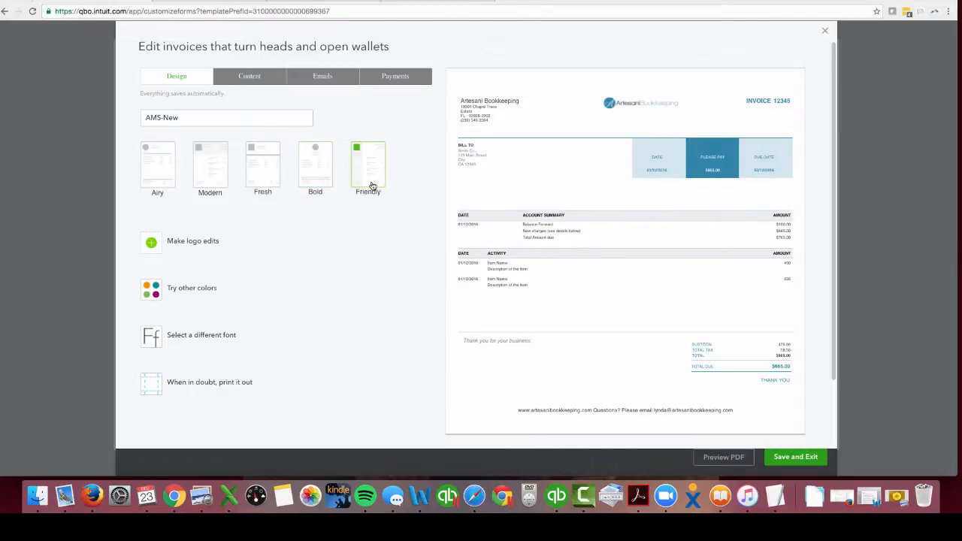
Step: Set the invoice logo size to large, compare the teal accent colour, and apply the dark blue #004254
{"action": "left_click", "coordinate": [170, 242]}
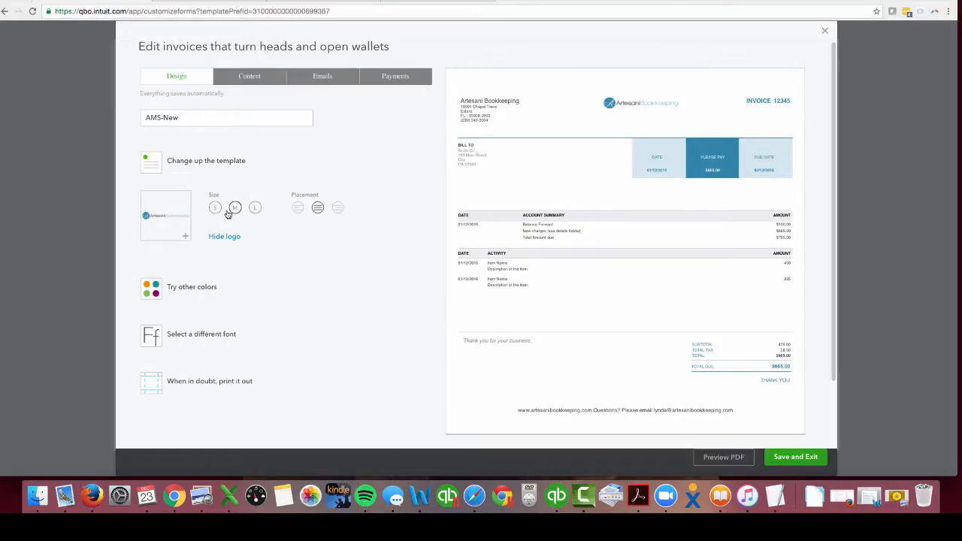
{"action": "left_click", "coordinate": [255, 208]}
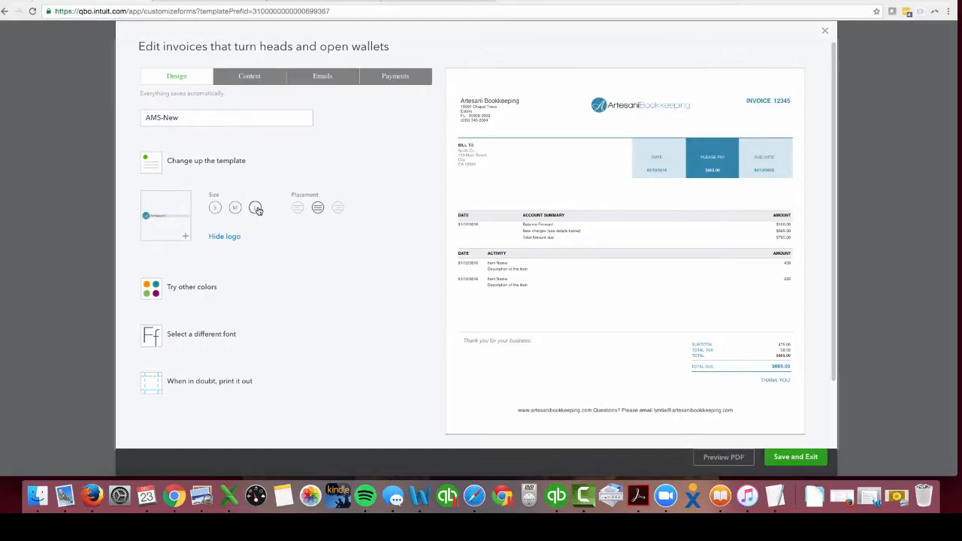
{"action": "left_click", "coordinate": [155, 292]}
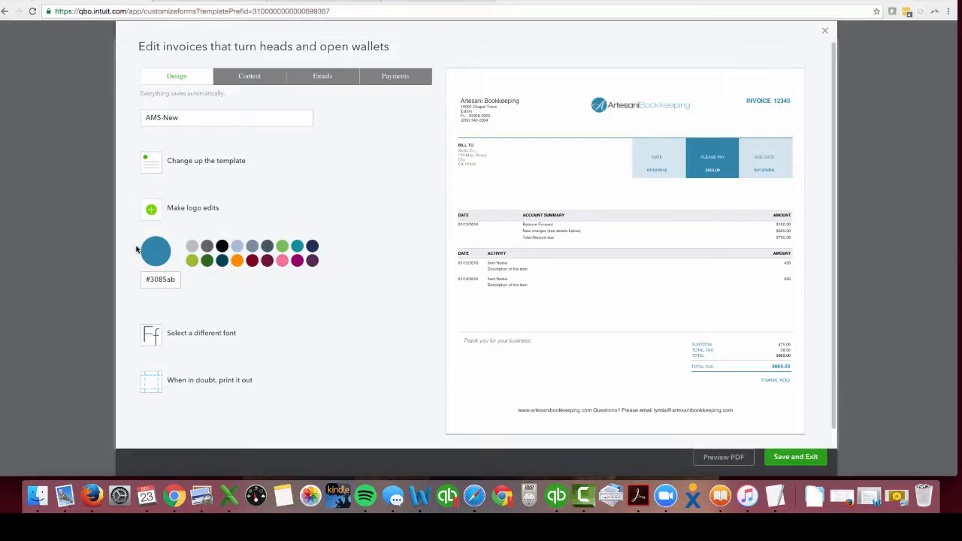
{"action": "left_click", "coordinate": [296, 246]}
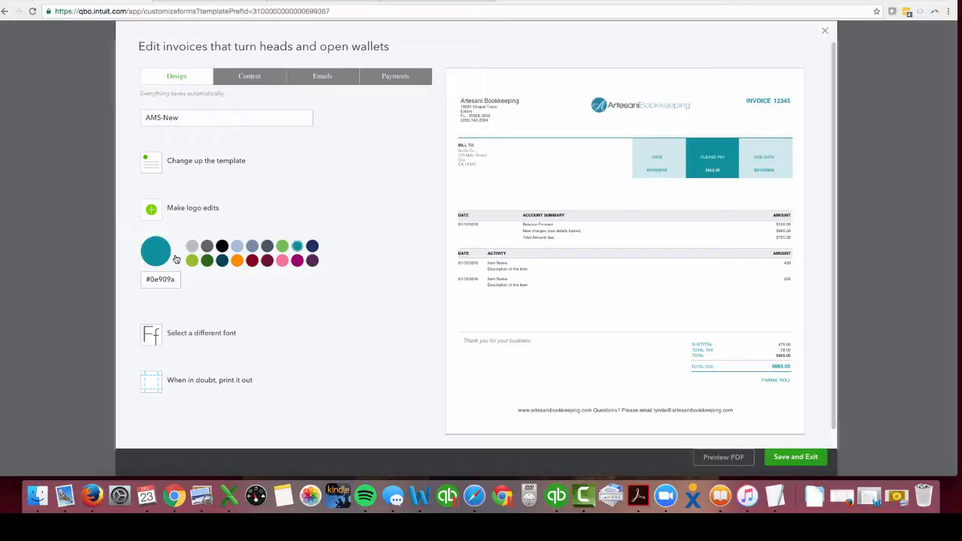
{"action": "left_click", "coordinate": [221, 260]}
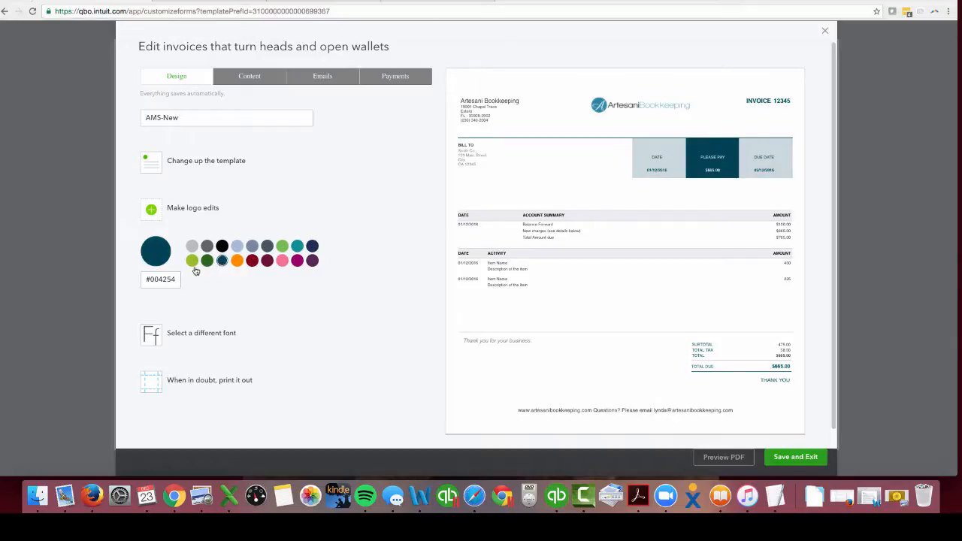
{"action": "left_click", "coordinate": [297, 246]}
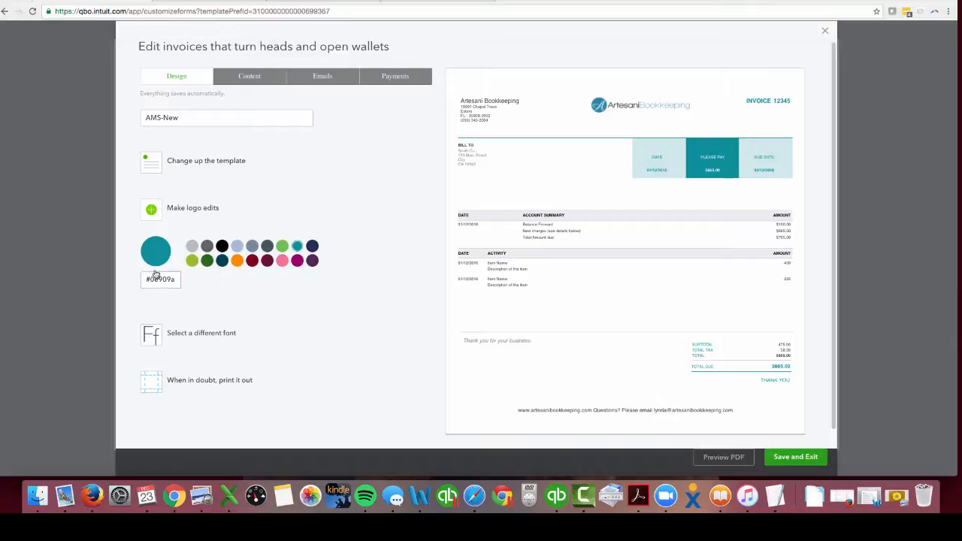
{"action": "left_click", "coordinate": [221, 262]}
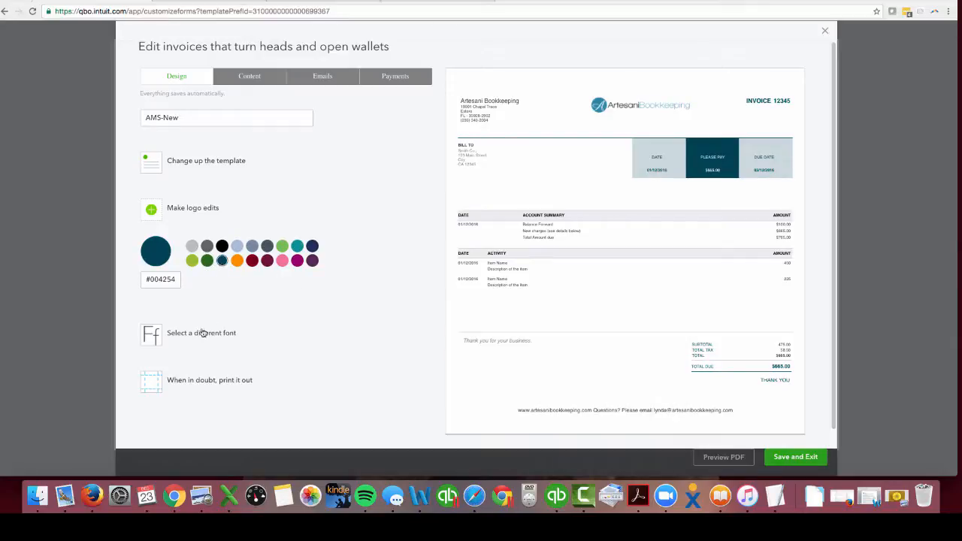
Step: Change the invoice font to Arial MS
{"action": "left_click", "coordinate": [159, 336]}
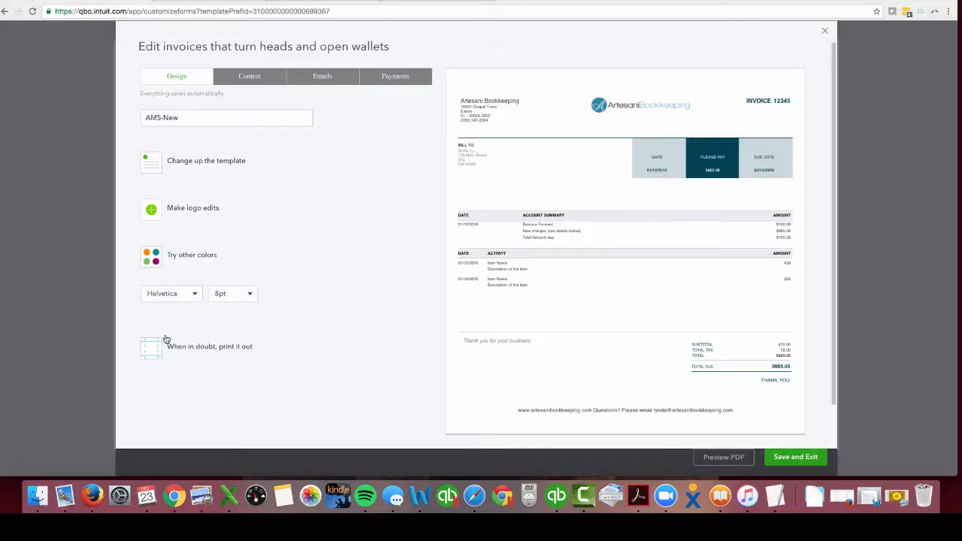
{"action": "left_click", "coordinate": [195, 296]}
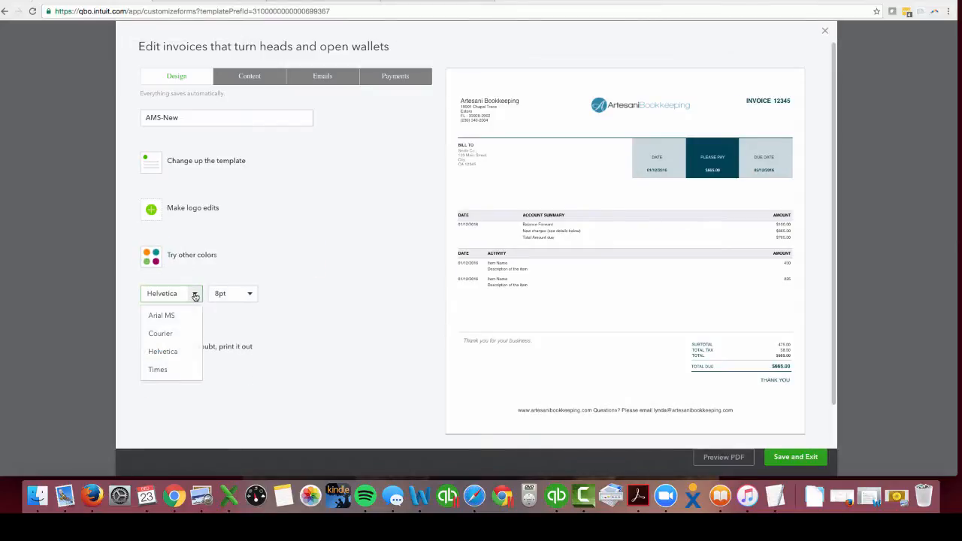
{"action": "left_click", "coordinate": [160, 316]}
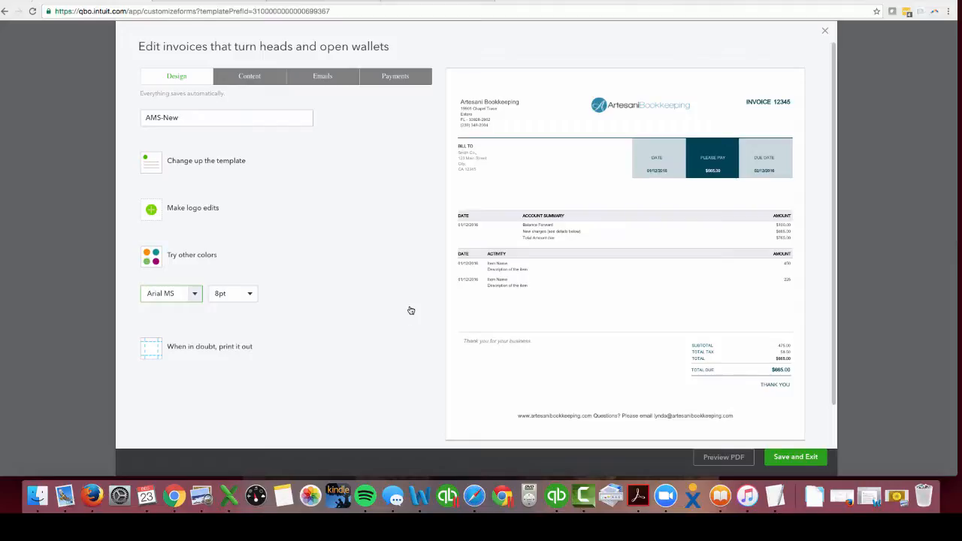
Step: Edit the header section of the invoice content to include the company website
{"action": "left_click", "coordinate": [246, 78]}
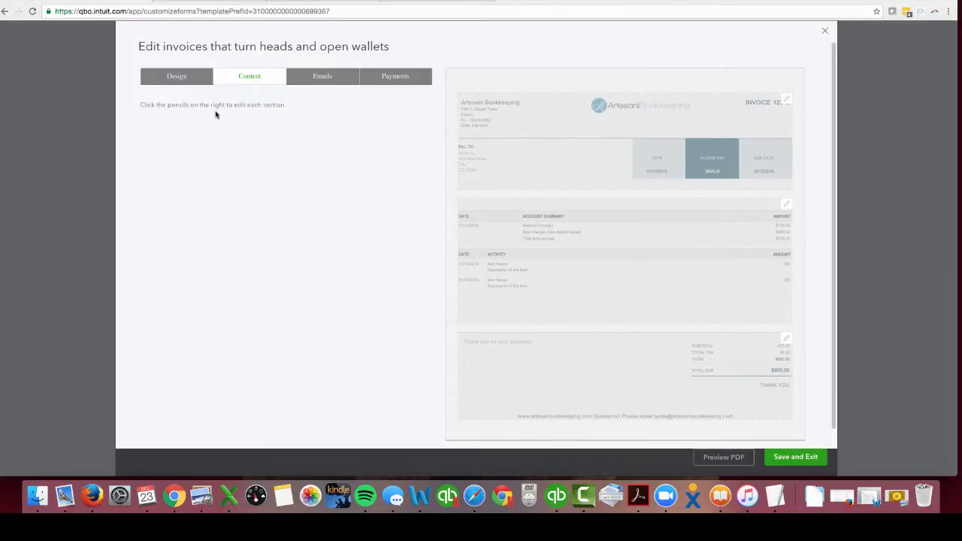
{"action": "left_click", "coordinate": [785, 103]}
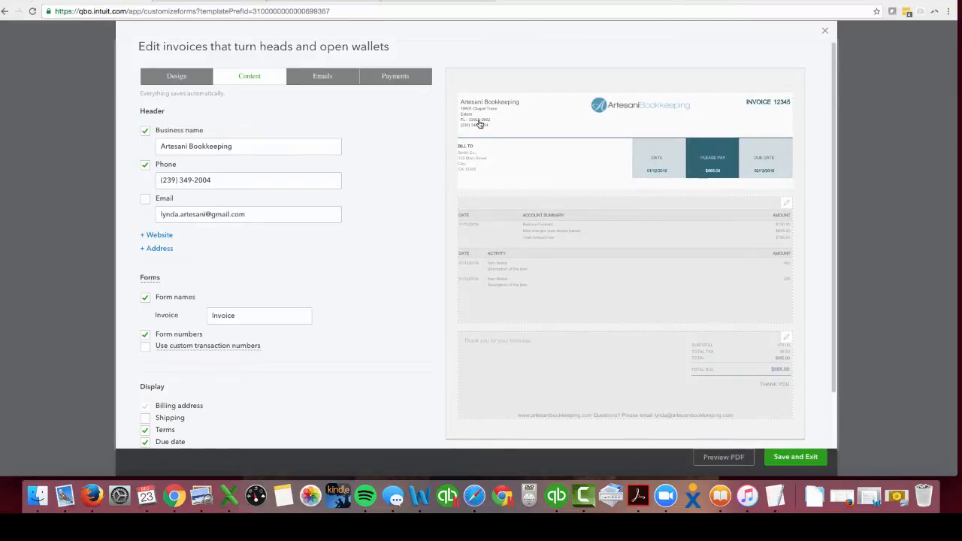
{"action": "left_click", "coordinate": [167, 235]}
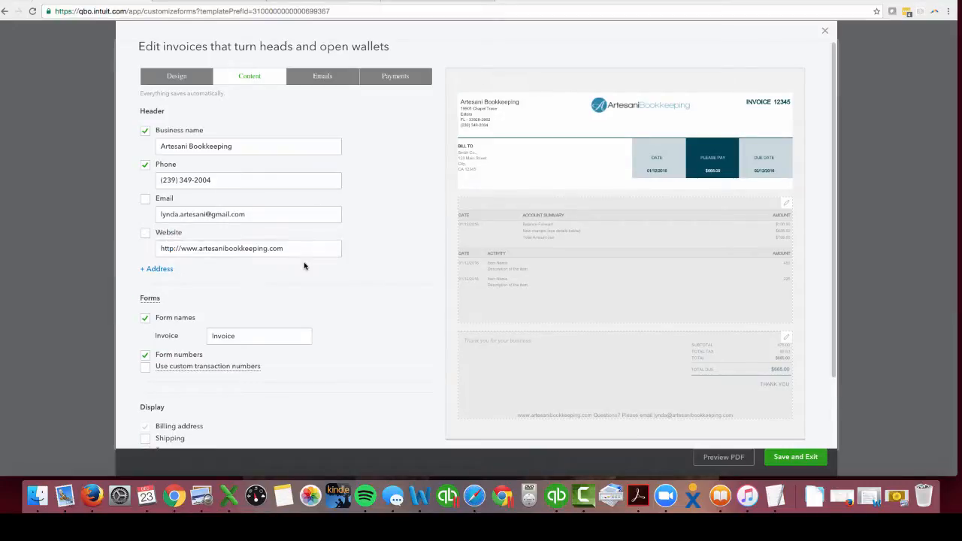
{"action": "left_click", "coordinate": [144, 234]}
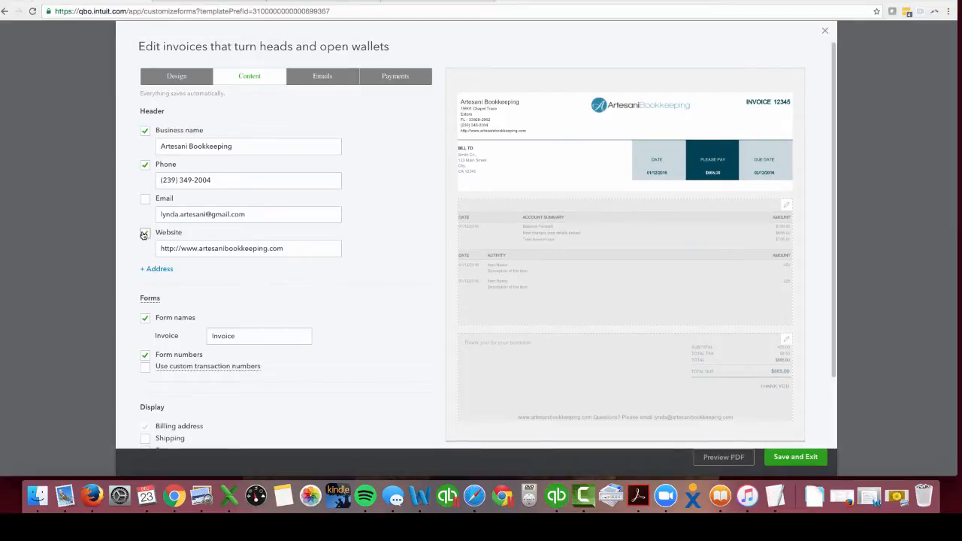
{"action": "left_click", "coordinate": [144, 234]}
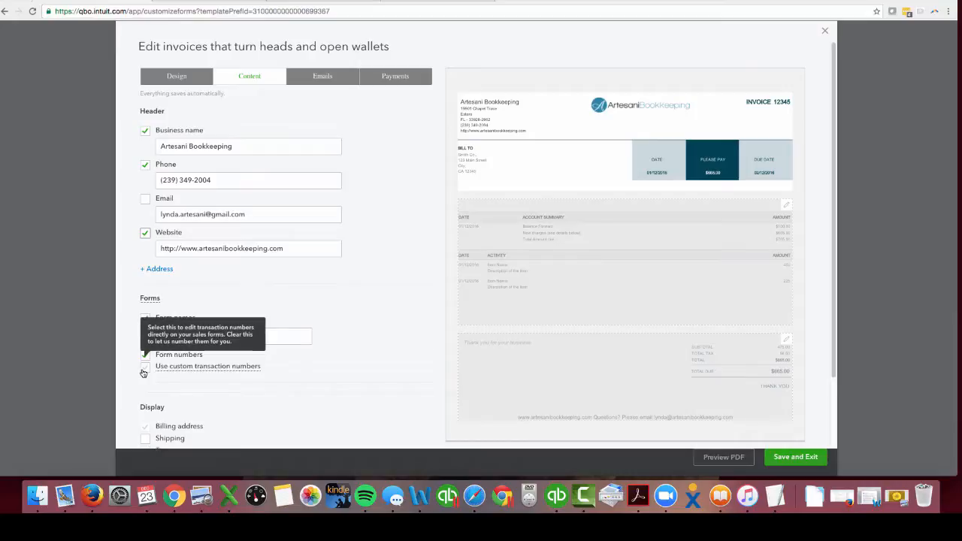
Step: Reveal the custom fields available in the display options of the invoice header
{"action": "scroll", "coordinate": [247, 390], "scroll_direction": "down", "scroll_amount": 3}
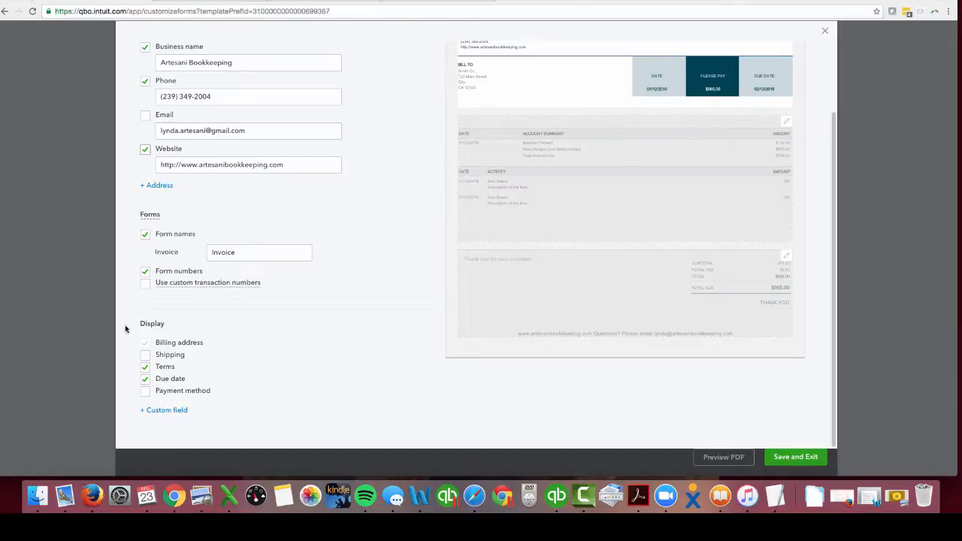
{"action": "left_click", "coordinate": [167, 412]}
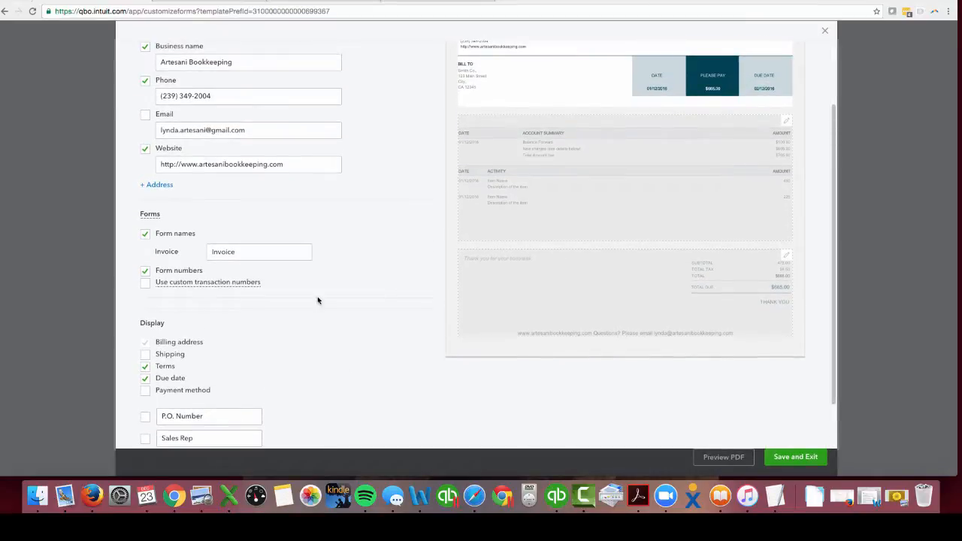
{"action": "scroll", "coordinate": [330, 233], "scroll_direction": "up", "scroll_amount": 3}
Step: Review the default standard and reminder emails for the invoice, and the online payment options offered to customers
{"action": "left_click", "coordinate": [329, 74]}
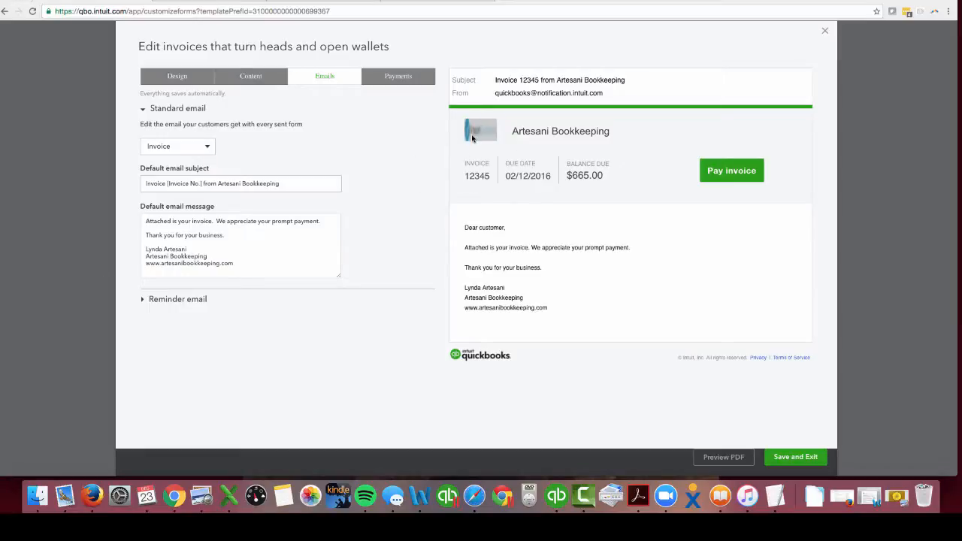
{"action": "left_click", "coordinate": [144, 302]}
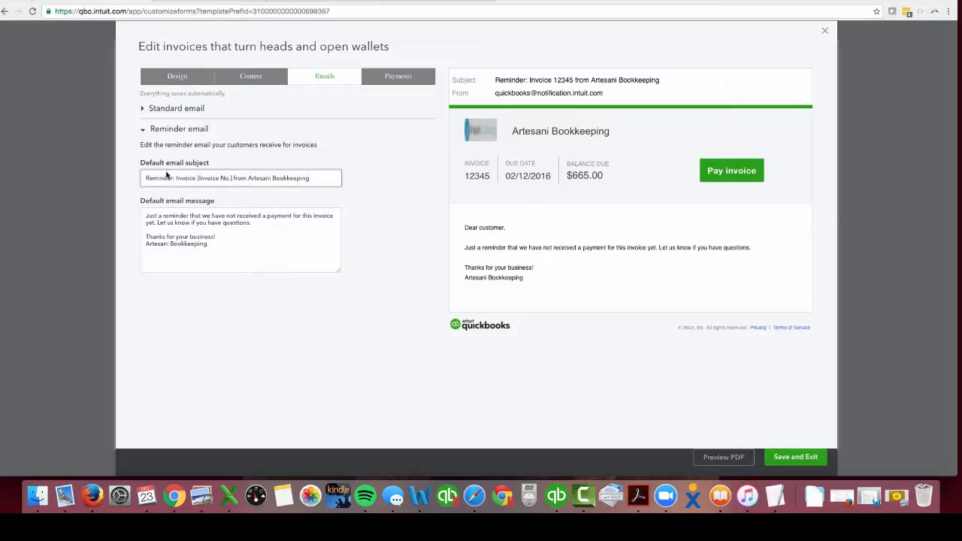
{"action": "left_click", "coordinate": [141, 108]}
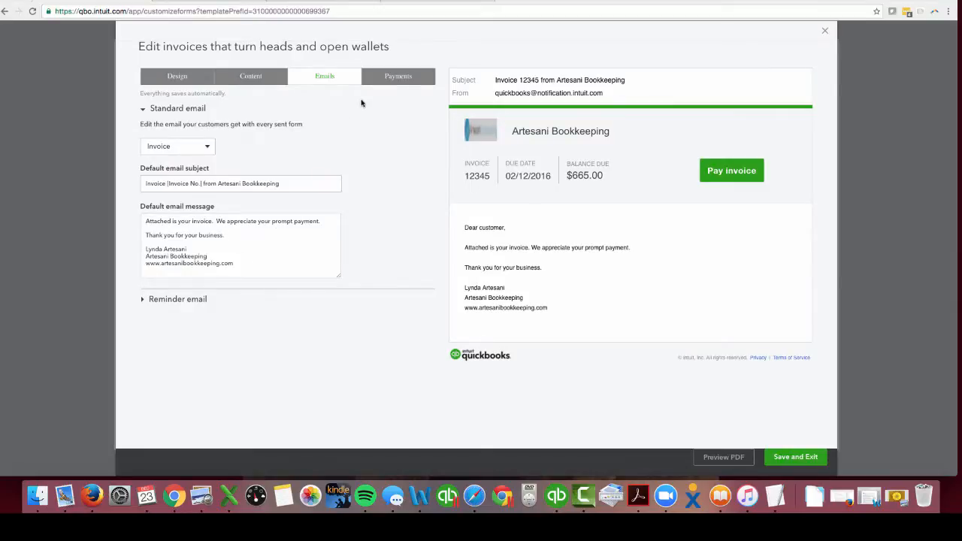
{"action": "left_click", "coordinate": [398, 78]}
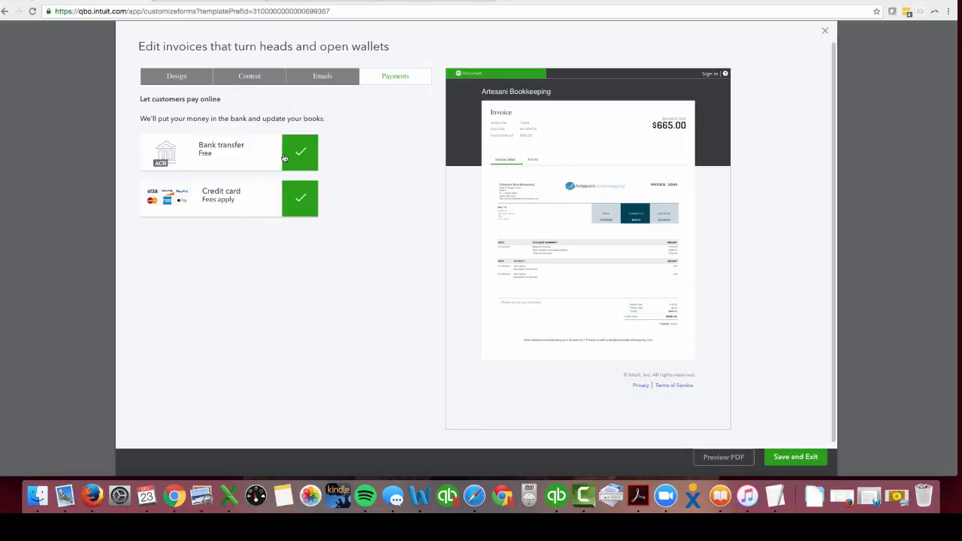
Step: Return to the design settings, save the customized invoice template and exit the editor
{"action": "left_click", "coordinate": [190, 78]}
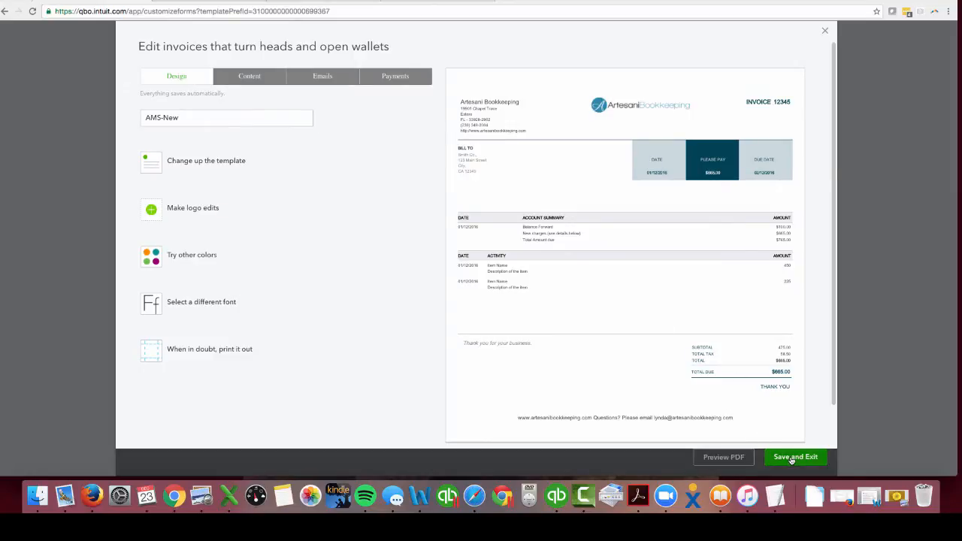
{"action": "left_click", "coordinate": [790, 459]}
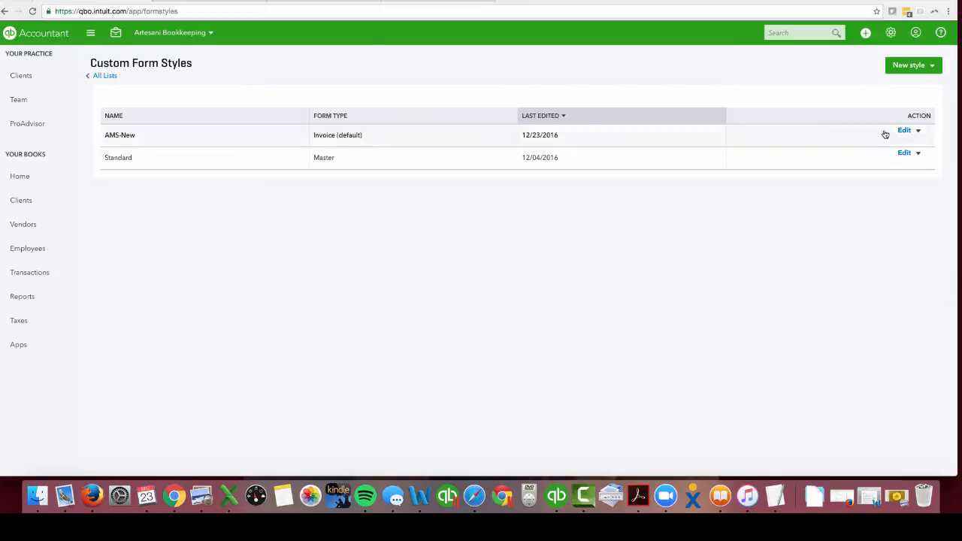
Step: Open the company's settings and lists menu
{"action": "left_click", "coordinate": [892, 38]}
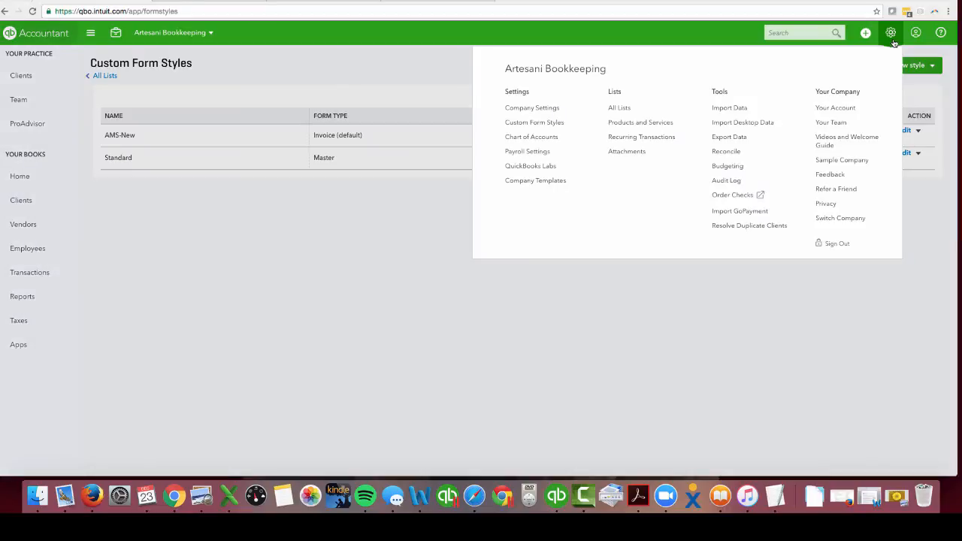